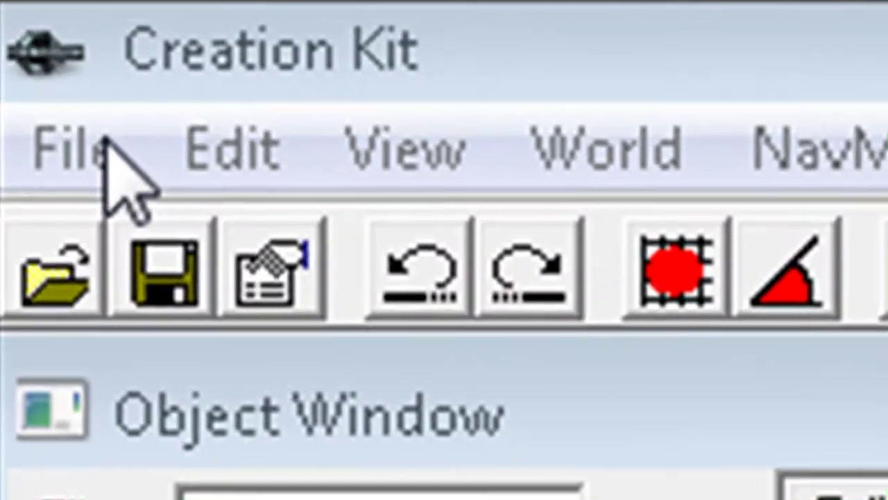
Load the Skyrim.esm master file as the plugin data
{"action": "left_click", "coordinate": [7, 16]}
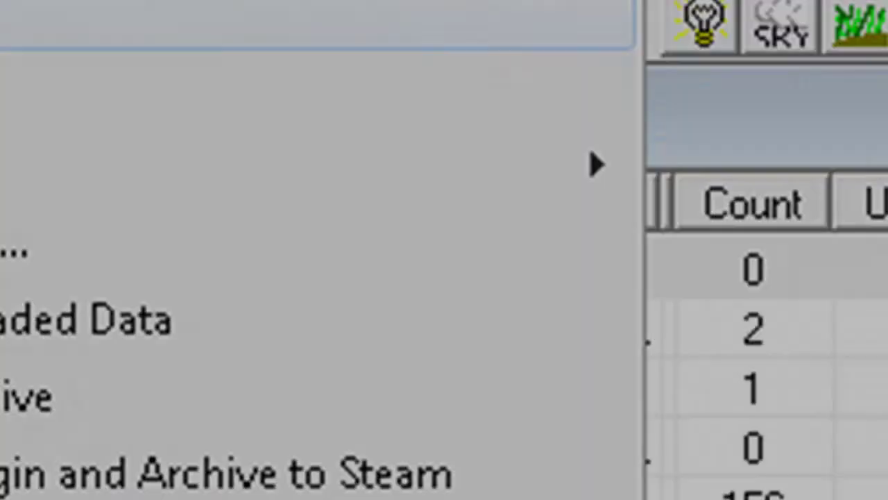
{"action": "left_click", "coordinate": [148, 272]}
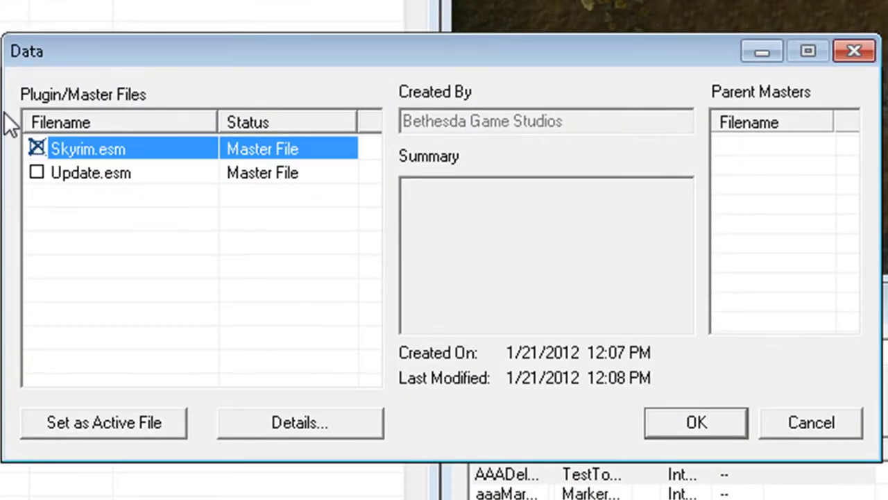
{"action": "left_click", "coordinate": [696, 422]}
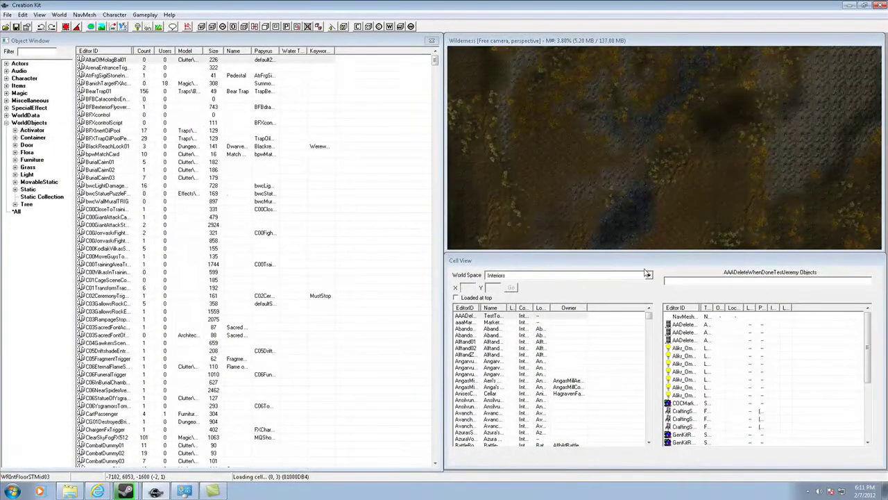
Find the LabyrinthianMaze cell among the Interiors world space cells and load it for viewing
{"action": "left_click", "coordinate": [503, 260]}
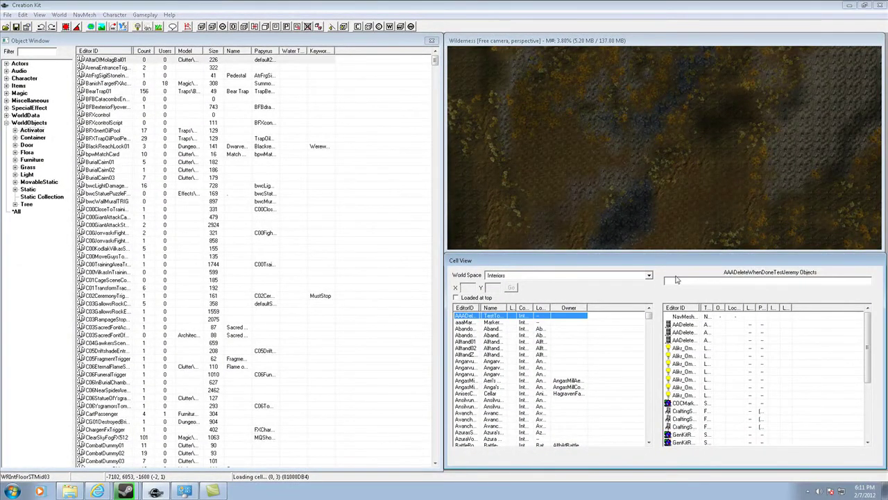
{"action": "left_click", "coordinate": [651, 275]}
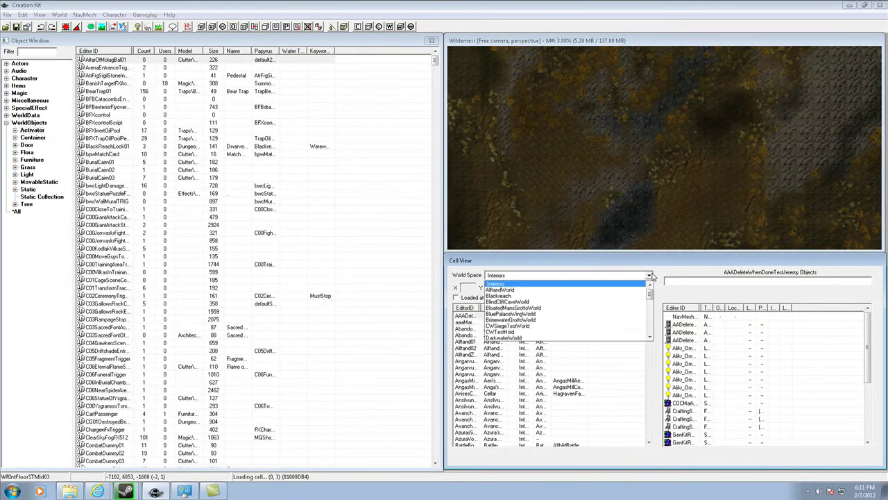
{"action": "left_click", "coordinate": [636, 284]}
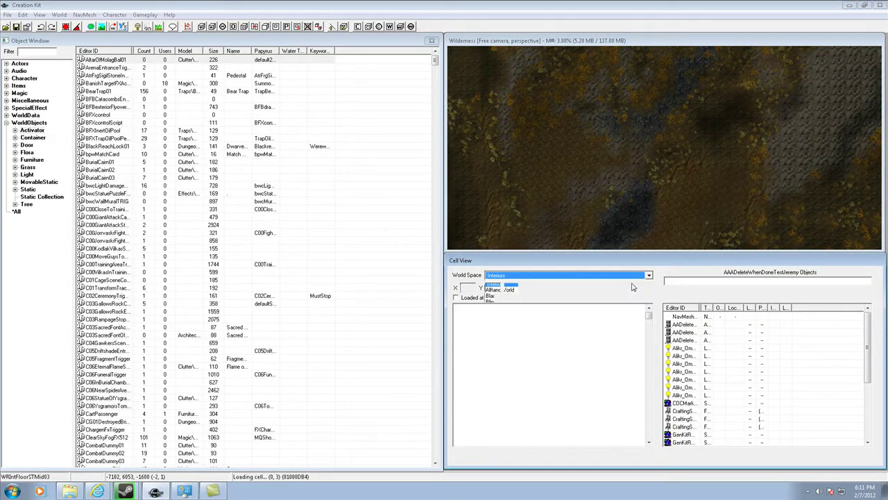
{"action": "left_click", "coordinate": [492, 323]}
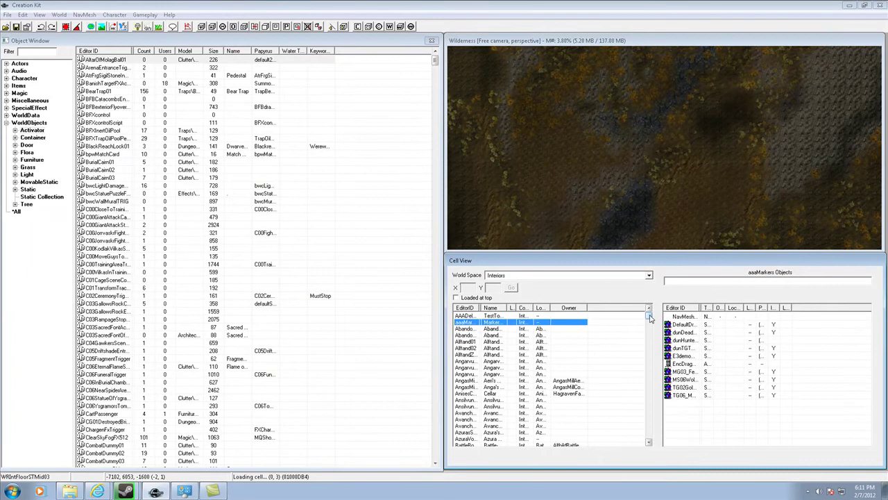
{"action": "left_click_drag", "start_coordinate": [650, 318], "coordinate": [650, 366]}
{"action": "left_click", "coordinate": [471, 373]}
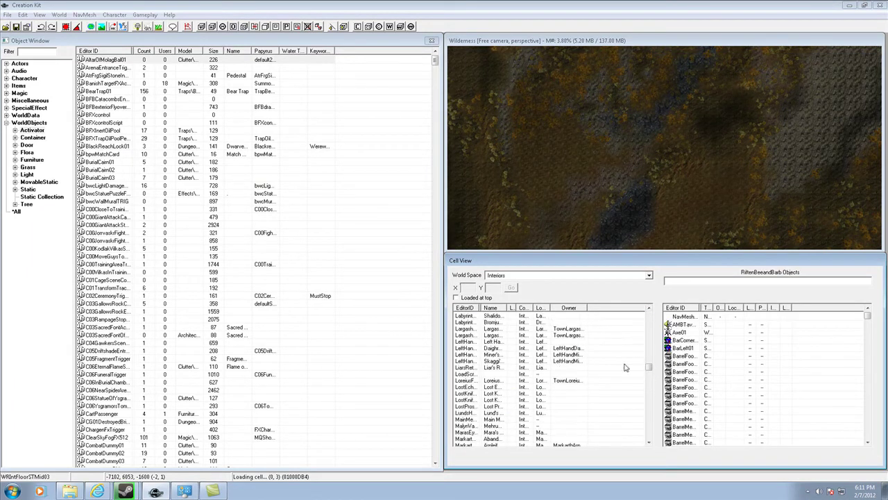
{"action": "left_click", "coordinate": [465, 317]}
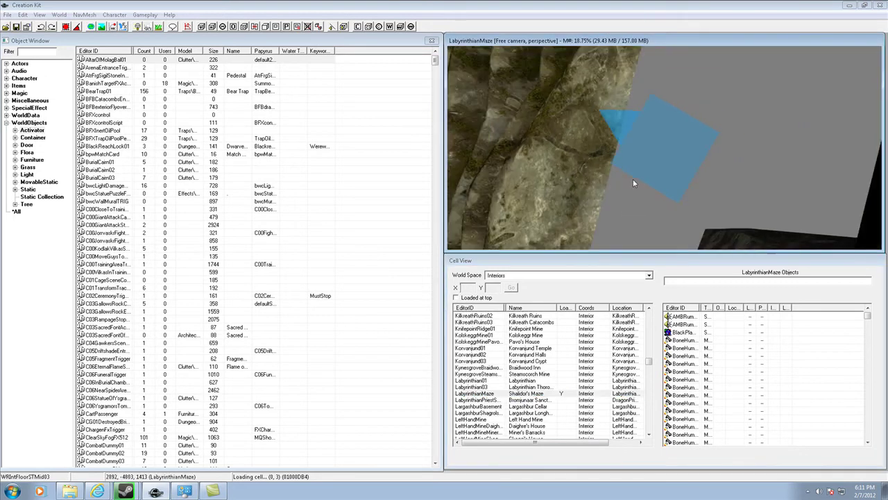
Place an Axe01 from the Weapon items on the stone floor beside the lit entrance of the maze
{"action": "scroll", "coordinate": [632, 178], "scroll_direction": "down", "scroll_amount": 5}
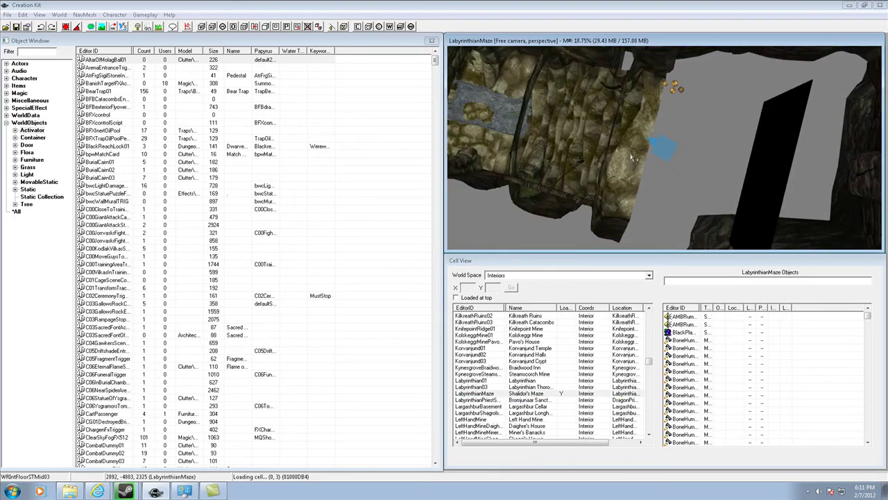
{"action": "middle_click_drag", "start_coordinate": [629, 150], "coordinate": [622, 251]}
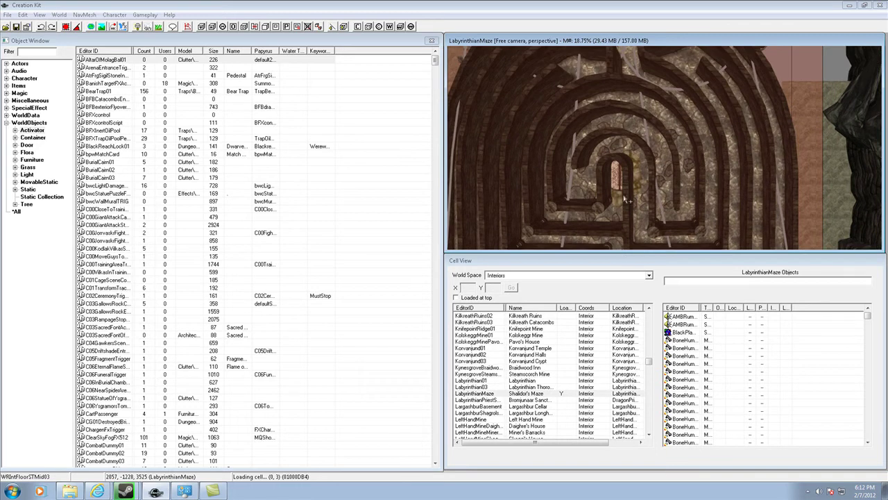
{"action": "middle_click_drag", "start_coordinate": [624, 199], "coordinate": [627, 143]}
{"action": "scroll", "coordinate": [676, 192], "scroll_direction": "up", "scroll_amount": 3}
{"action": "scroll", "coordinate": [677, 193], "scroll_direction": "up", "scroll_amount": 4}
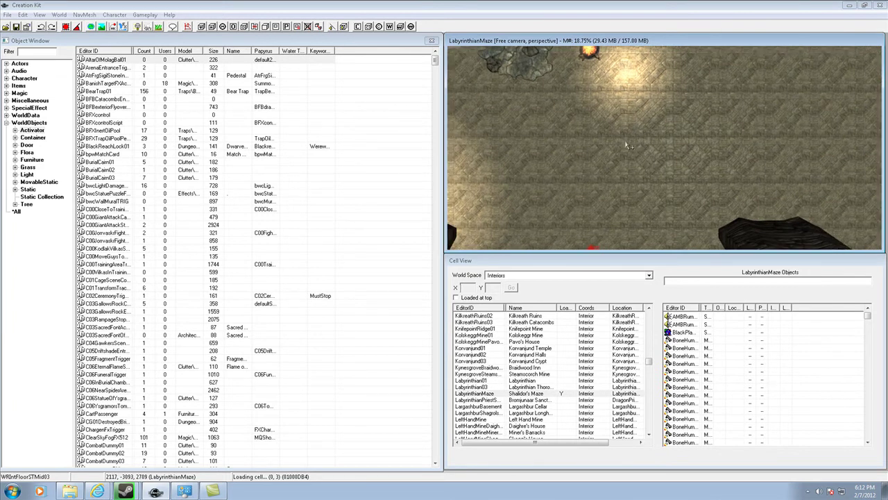
{"action": "middle_click_drag", "start_coordinate": [680, 143], "coordinate": [684, 165]}
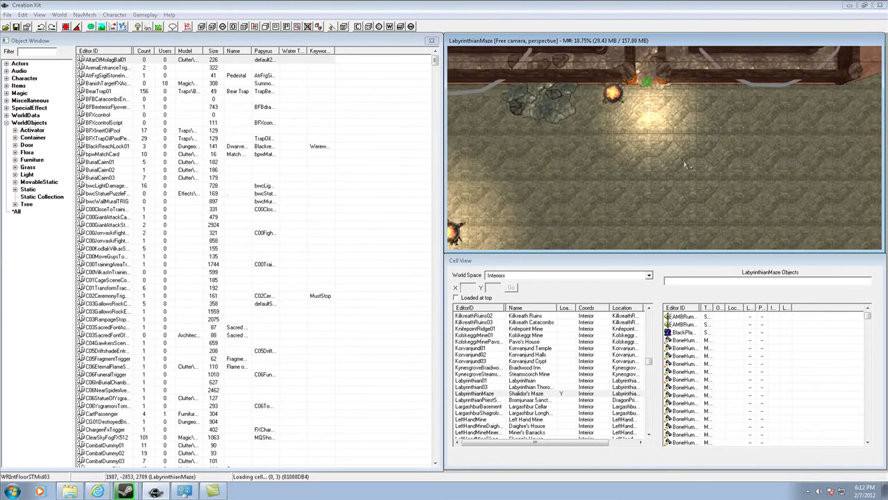
{"action": "middle_click_drag", "start_coordinate": [669, 131], "coordinate": [641, 160]}
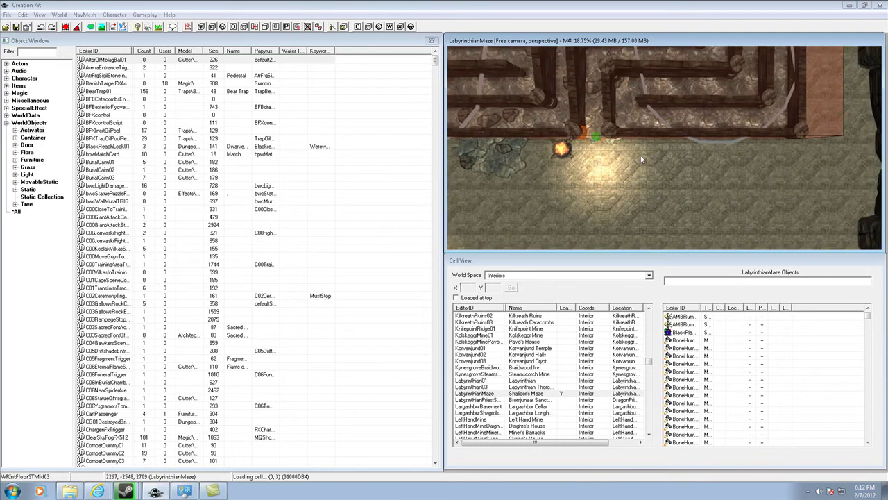
{"action": "left_click", "coordinate": [65, 49]}
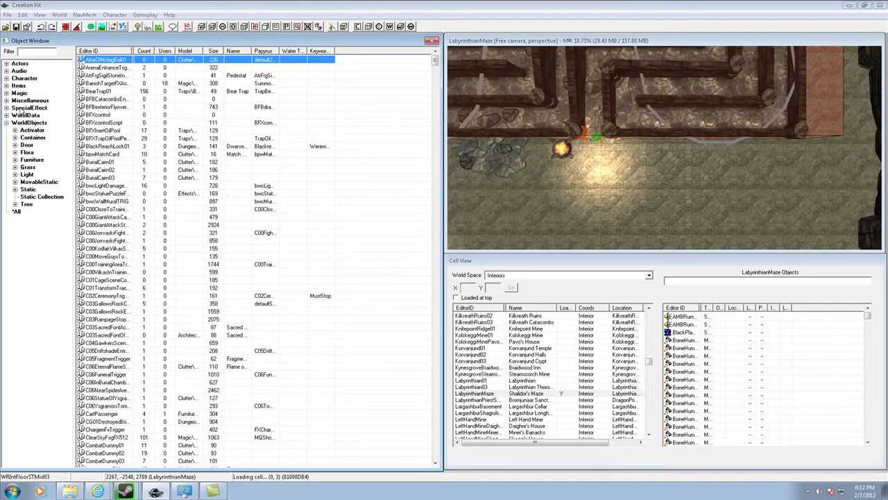
{"action": "left_click", "coordinate": [20, 87]}
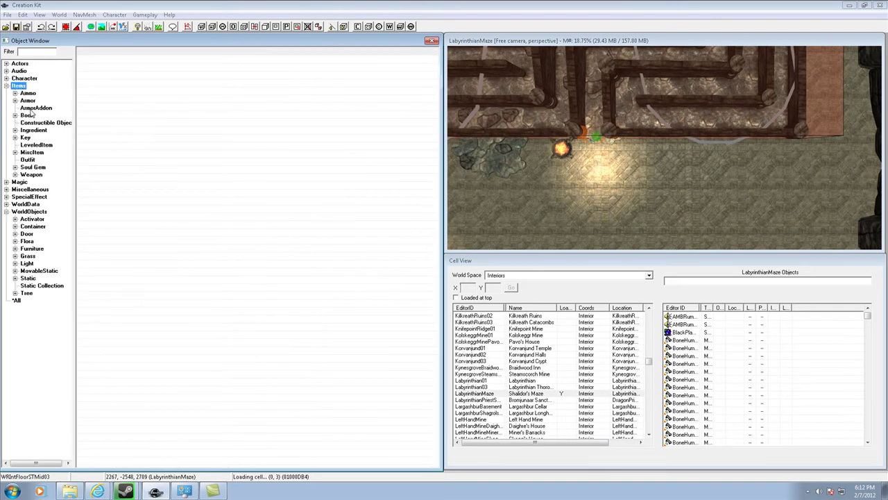
{"action": "left_click", "coordinate": [32, 175]}
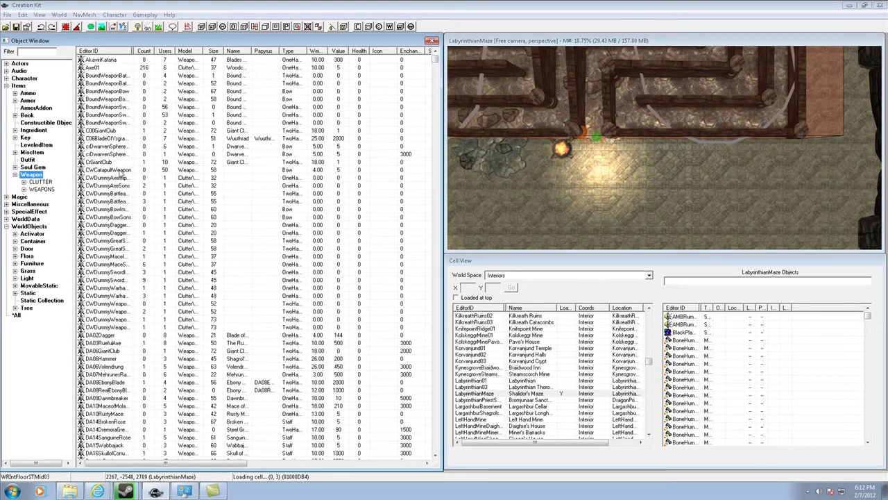
{"action": "left_click", "coordinate": [95, 68]}
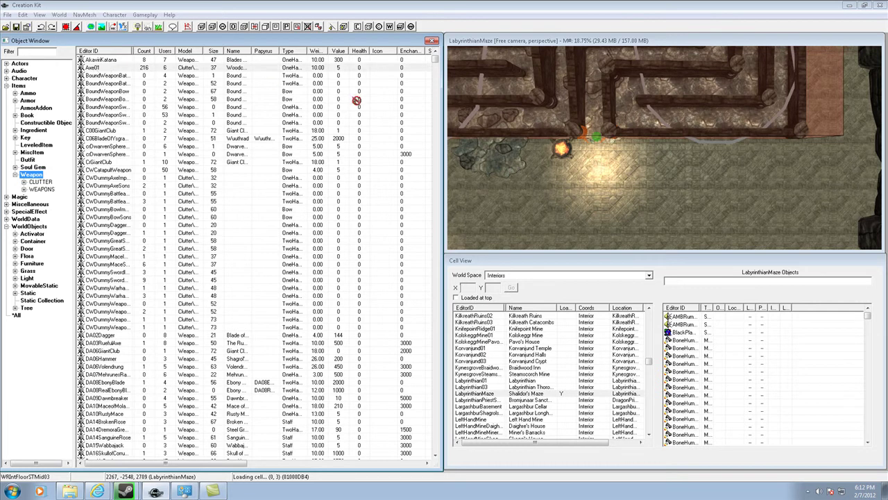
{"action": "left_click_drag", "start_coordinate": [610, 186], "coordinate": [637, 182]}
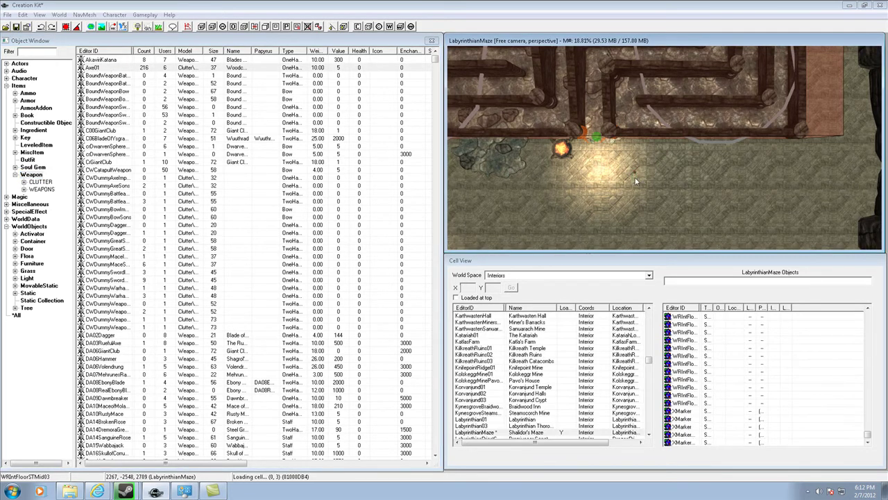
Open the reference properties of the axe placed on the floor near the maze entrance
{"action": "scroll", "coordinate": [639, 194], "scroll_direction": "up", "scroll_amount": 6}
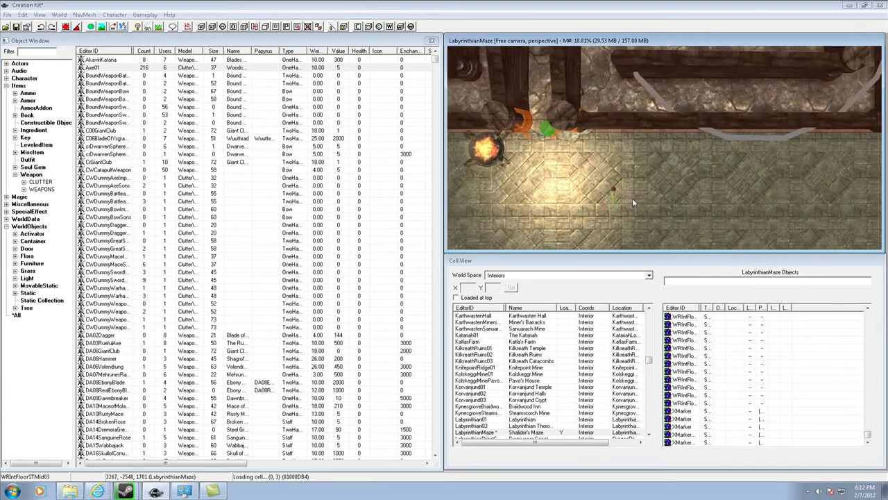
{"action": "scroll", "coordinate": [632, 201], "scroll_direction": "up", "scroll_amount": 1}
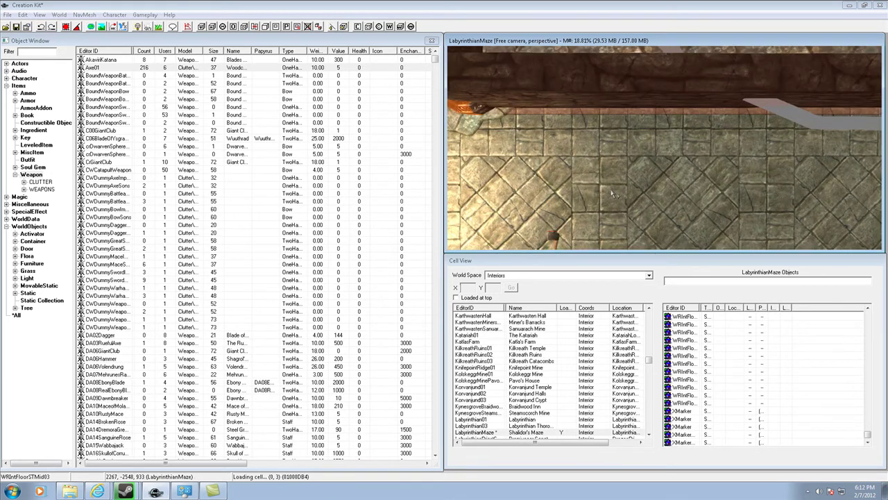
{"action": "scroll", "coordinate": [613, 194], "scroll_direction": "down", "scroll_amount": 1}
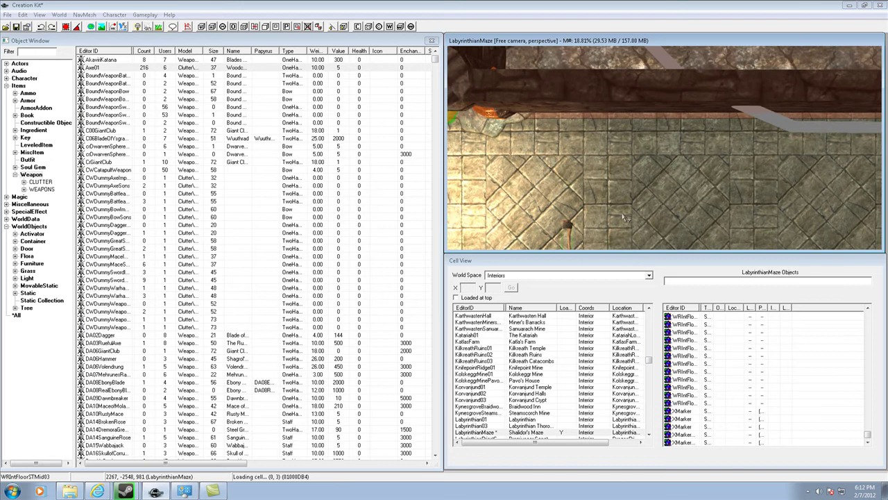
{"action": "middle_click_drag", "start_coordinate": [623, 217], "coordinate": [621, 172]}
{"action": "scroll", "coordinate": [627, 197], "scroll_direction": "up", "scroll_amount": 3}
{"action": "scroll", "coordinate": [634, 195], "scroll_direction": "up", "scroll_amount": 3}
{"action": "scroll", "coordinate": [622, 172], "scroll_direction": "down", "scroll_amount": 1}
{"action": "scroll", "coordinate": [623, 173], "scroll_direction": "down", "scroll_amount": 1}
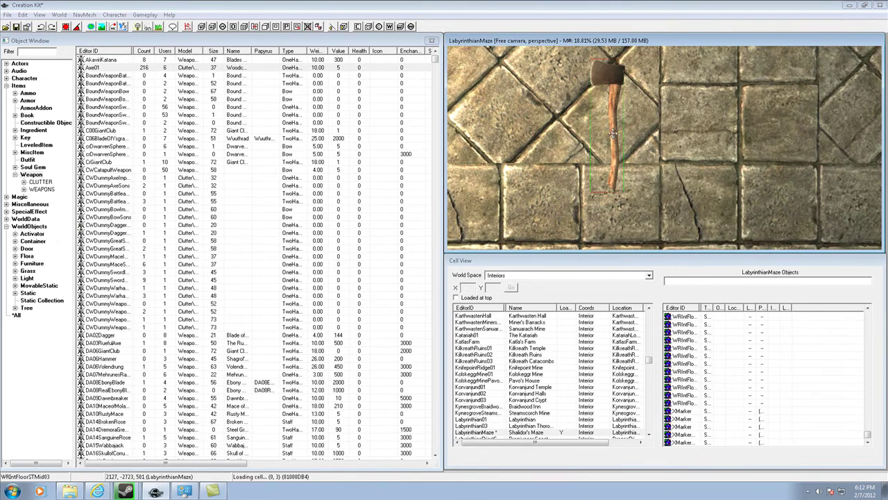
{"action": "left_click", "coordinate": [612, 136]}
{"action": "double_click", "coordinate": [613, 137]}
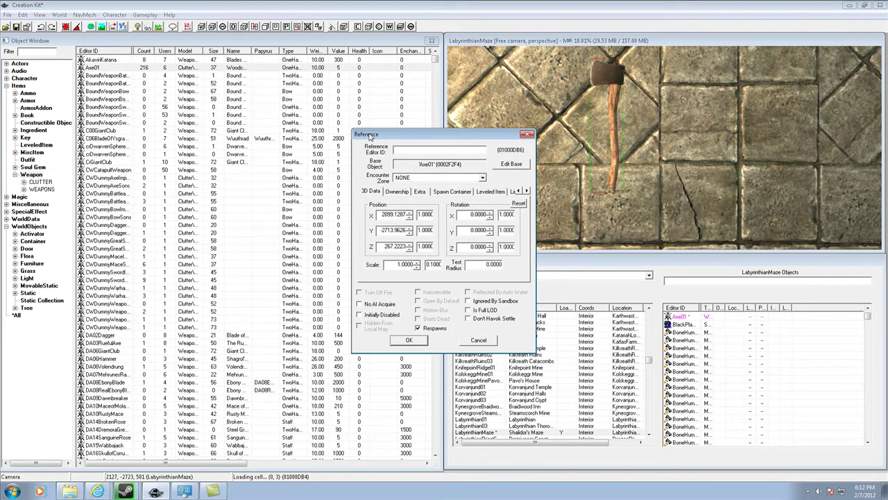
{"action": "left_click_drag", "start_coordinate": [370, 136], "coordinate": [401, 106]}
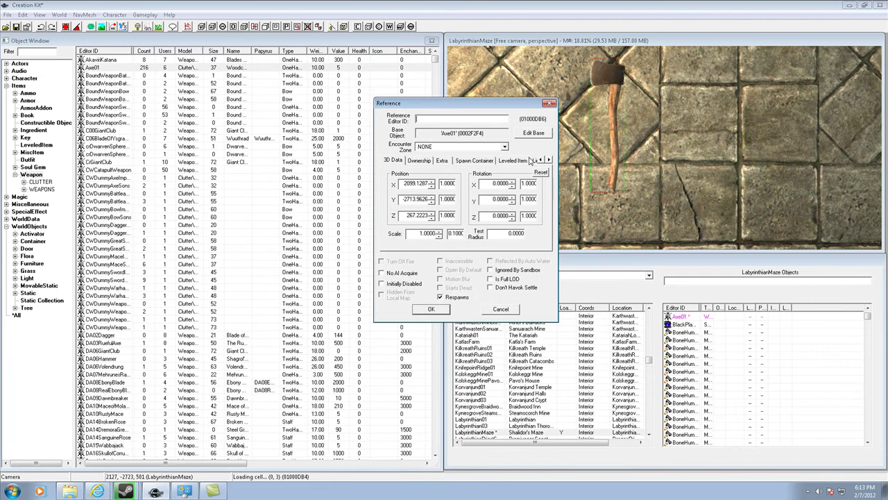
Assign the axe reference's NPC ownership to Player and apply the change
{"action": "left_click", "coordinate": [524, 161]}
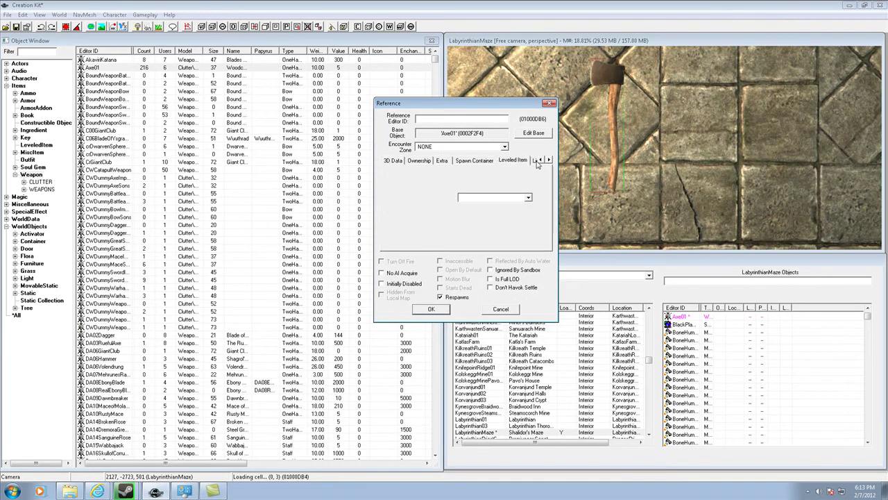
{"action": "left_click", "coordinate": [535, 161]}
{"action": "left_click", "coordinate": [393, 162]}
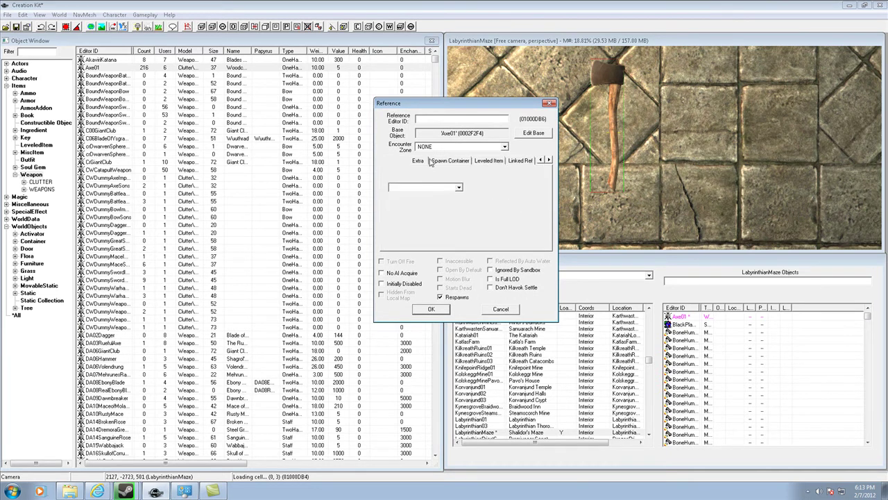
{"action": "left_click", "coordinate": [423, 162]}
{"action": "left_click", "coordinate": [403, 162]}
{"action": "left_click", "coordinate": [438, 163]}
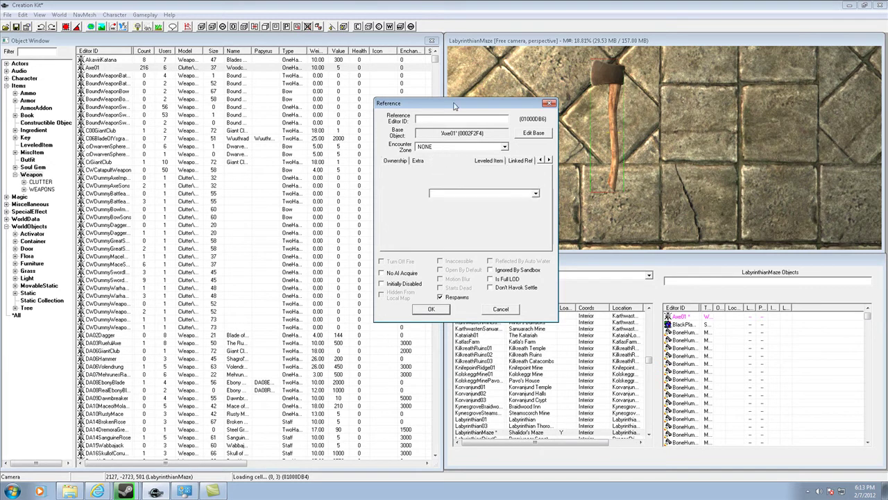
{"action": "left_click", "coordinate": [401, 165]}
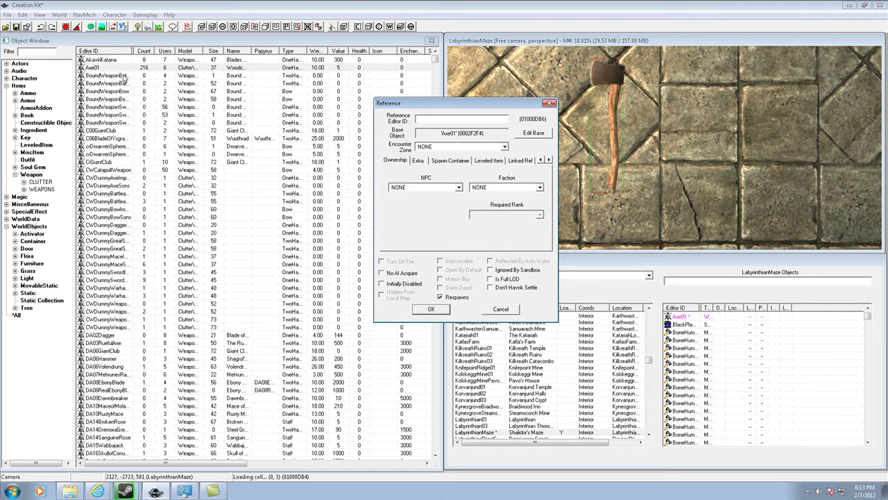
{"action": "left_click", "coordinate": [459, 188]}
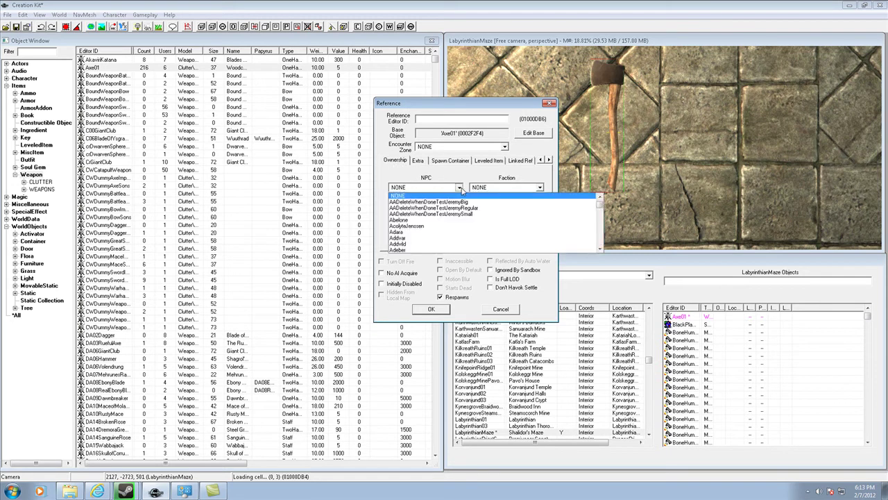
{"action": "left_click_drag", "start_coordinate": [601, 201], "coordinate": [600, 238]}
{"action": "scroll", "coordinate": [431, 222], "scroll_direction": "up", "scroll_amount": 2}
{"action": "left_click", "coordinate": [413, 197]}
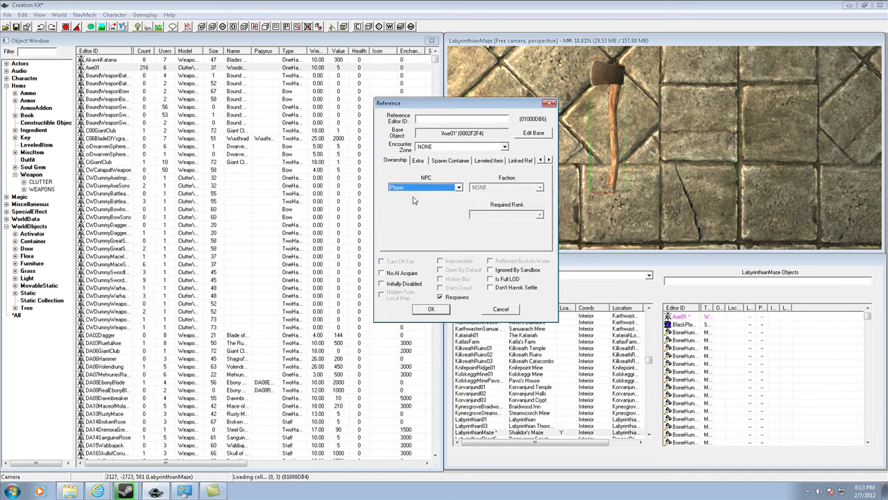
{"action": "left_click", "coordinate": [431, 309]}
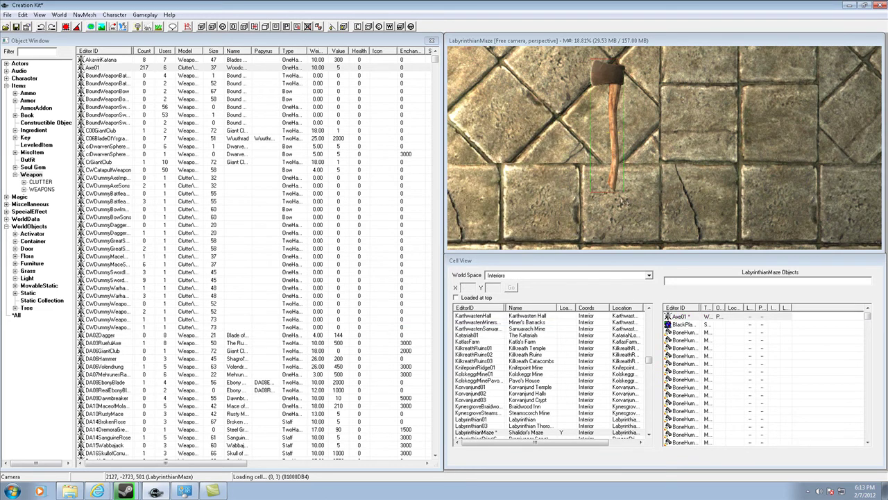
{"action": "scroll", "coordinate": [568, 163], "scroll_direction": "down", "scroll_amount": 5}
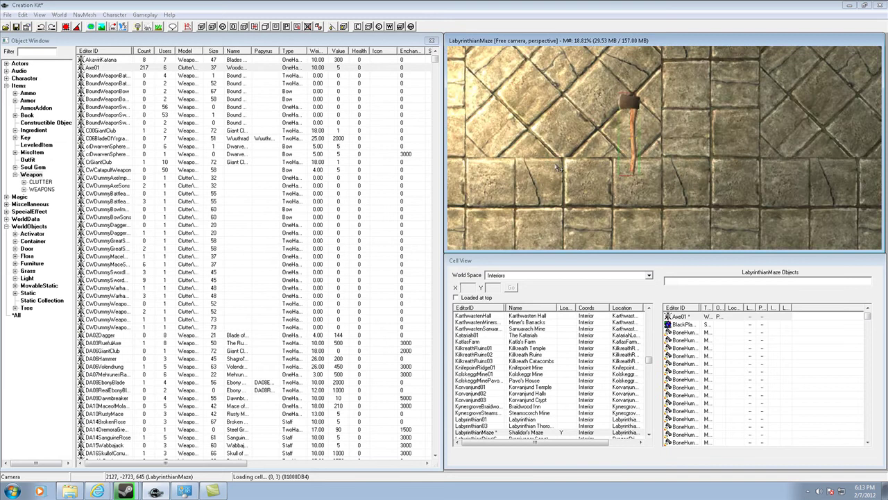
{"action": "scroll", "coordinate": [571, 163], "scroll_direction": "up", "scroll_amount": 3}
{"action": "scroll", "coordinate": [572, 162], "scroll_direction": "down", "scroll_amount": 4}
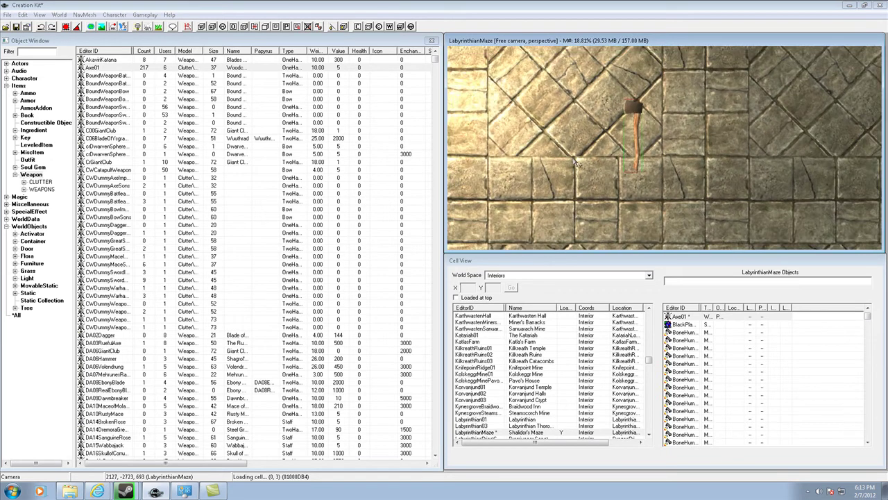
{"action": "scroll", "coordinate": [576, 161], "scroll_direction": "up", "scroll_amount": 1}
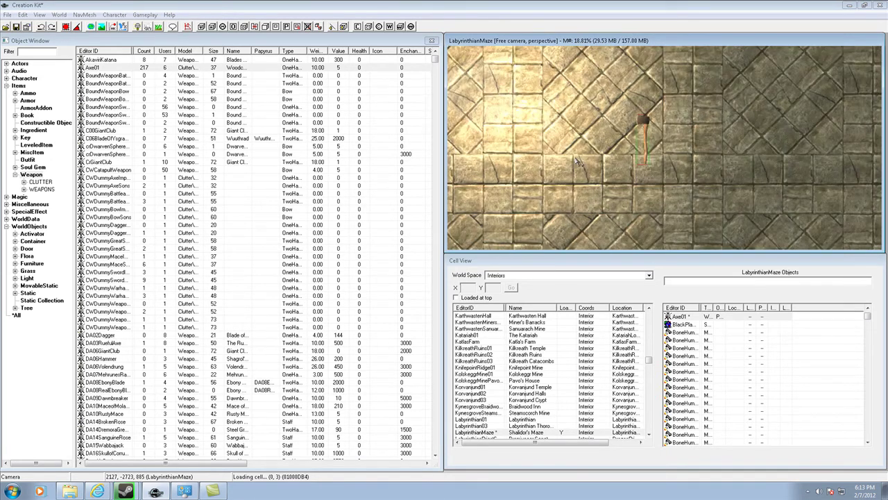
Save the cell changes as a plugin file named axe.esp in the Skyrim Data folder
{"action": "scroll", "coordinate": [576, 162], "scroll_direction": "up", "scroll_amount": 3}
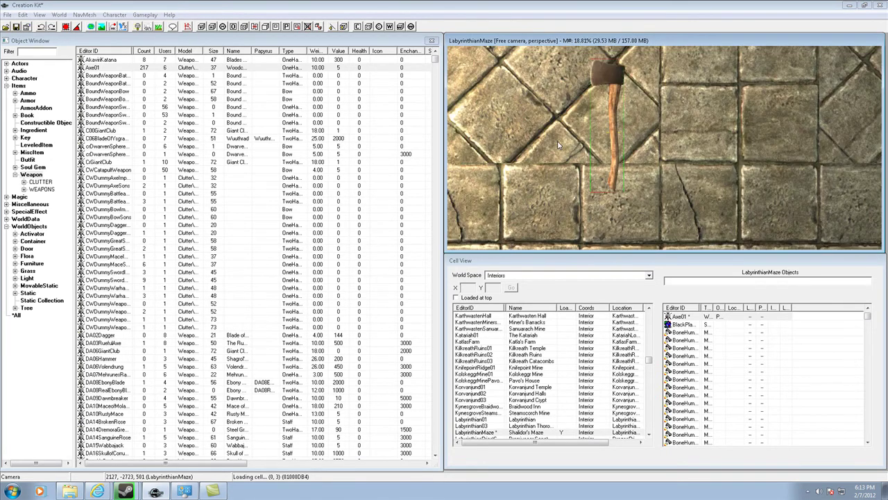
{"action": "left_click", "coordinate": [12, 17]}
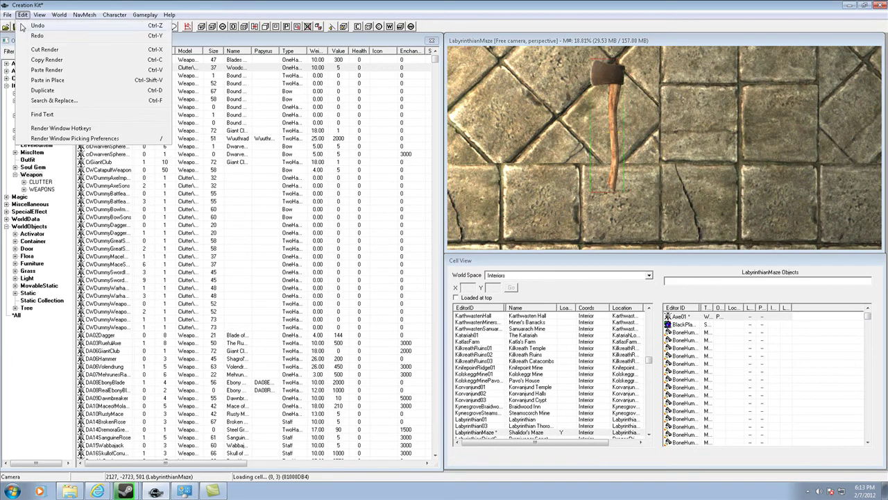
{"action": "left_click", "coordinate": [12, 36]}
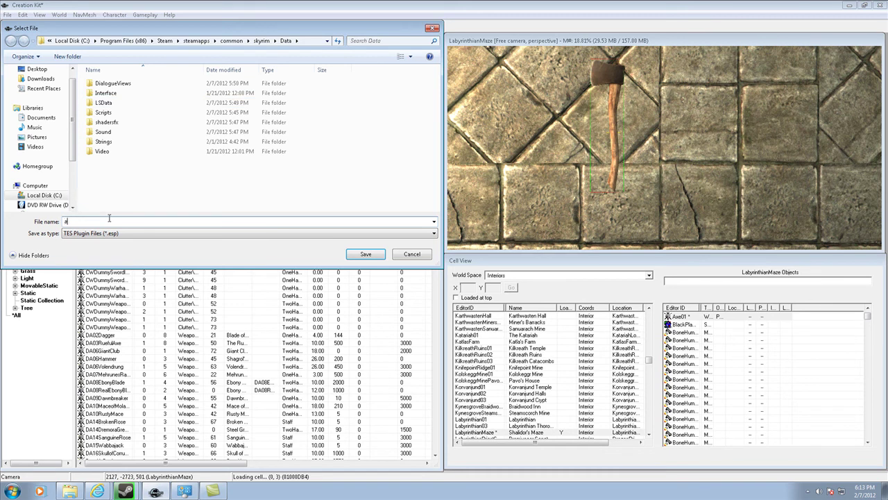
{"action": "left_click", "coordinate": [351, 255]}
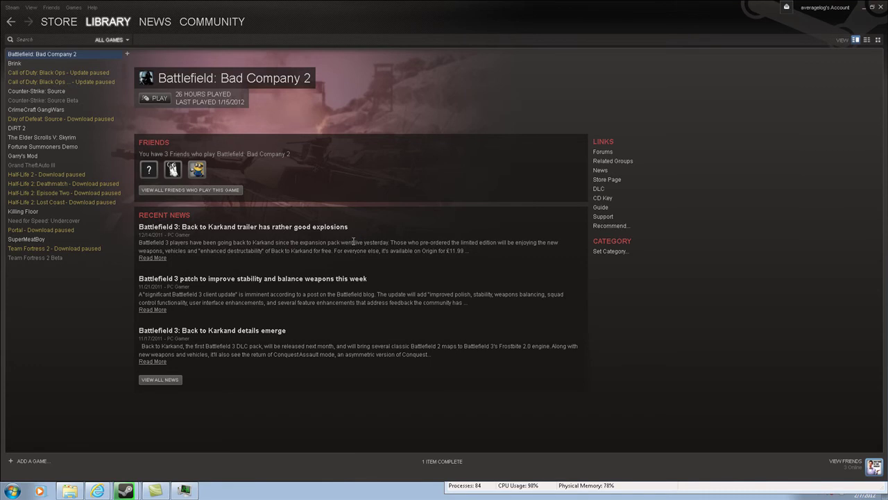
In Steam, open the launcher of The Elder Scrolls V: Skyrim and confirm its data files with axe.esp and Skyrim.esm enabled
{"action": "left_click", "coordinate": [42, 136]}
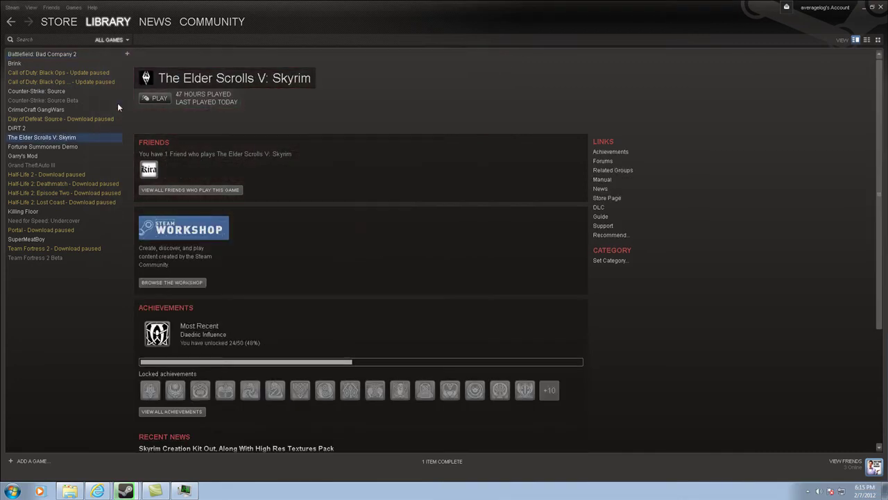
{"action": "left_click", "coordinate": [158, 99]}
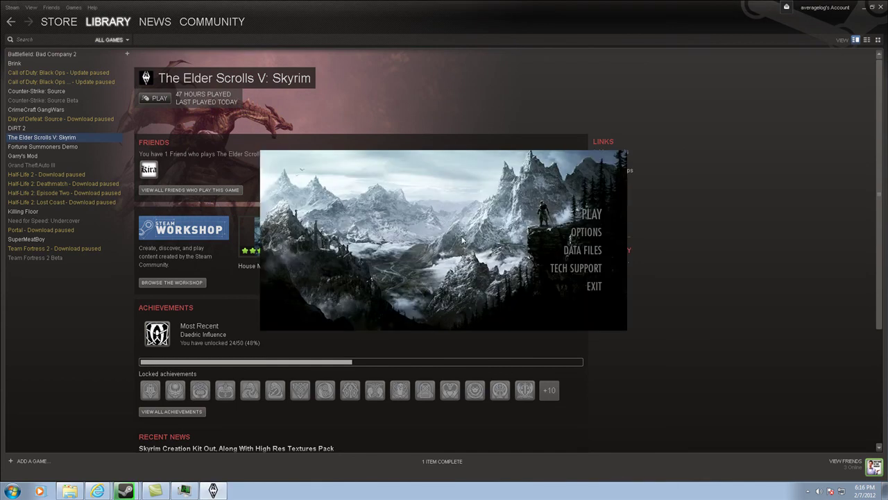
{"action": "left_click", "coordinate": [576, 252]}
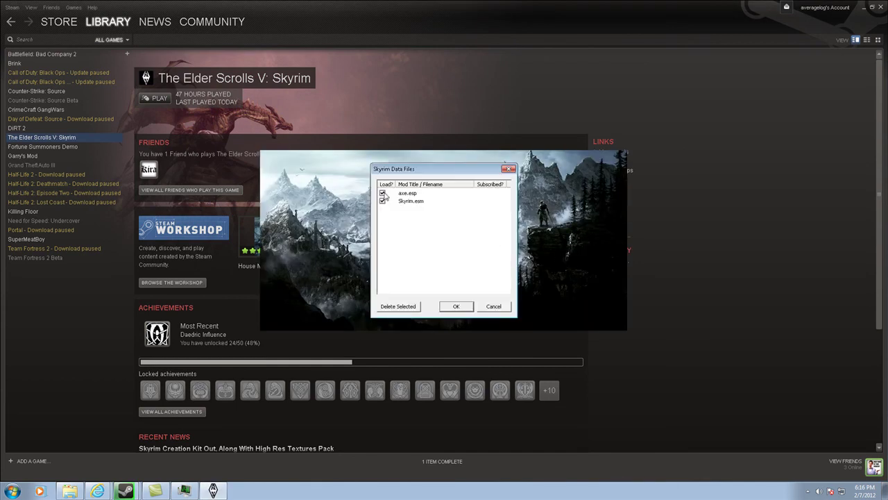
{"action": "left_click", "coordinate": [453, 306]}
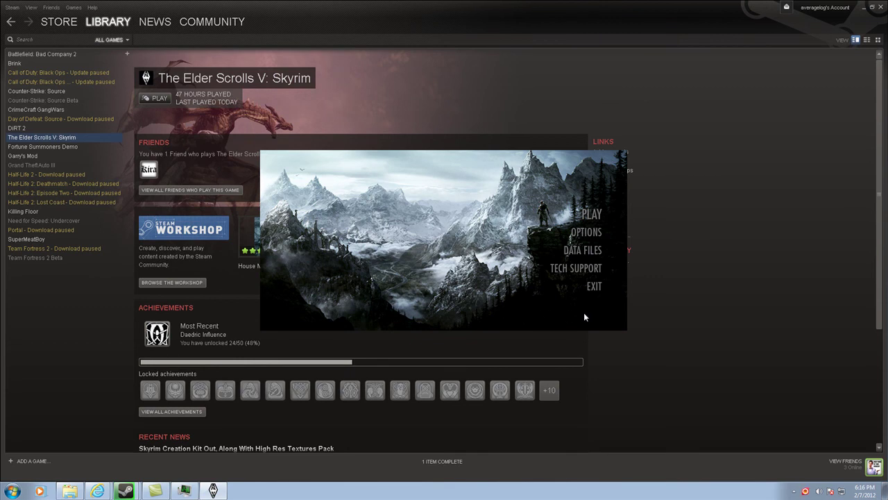